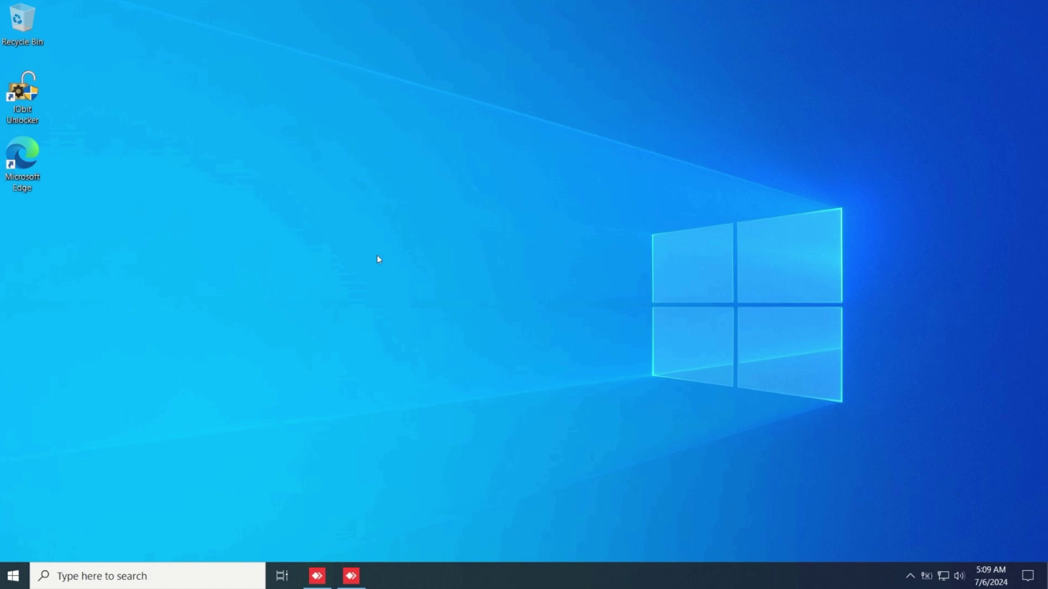
Move the IObit Unlocker shortcut toward the middle of the desktop, run it as administrator and allow it to make changes
{"action": "left_click_drag", "start_coordinate": [22, 96], "coordinate": [523, 197]}
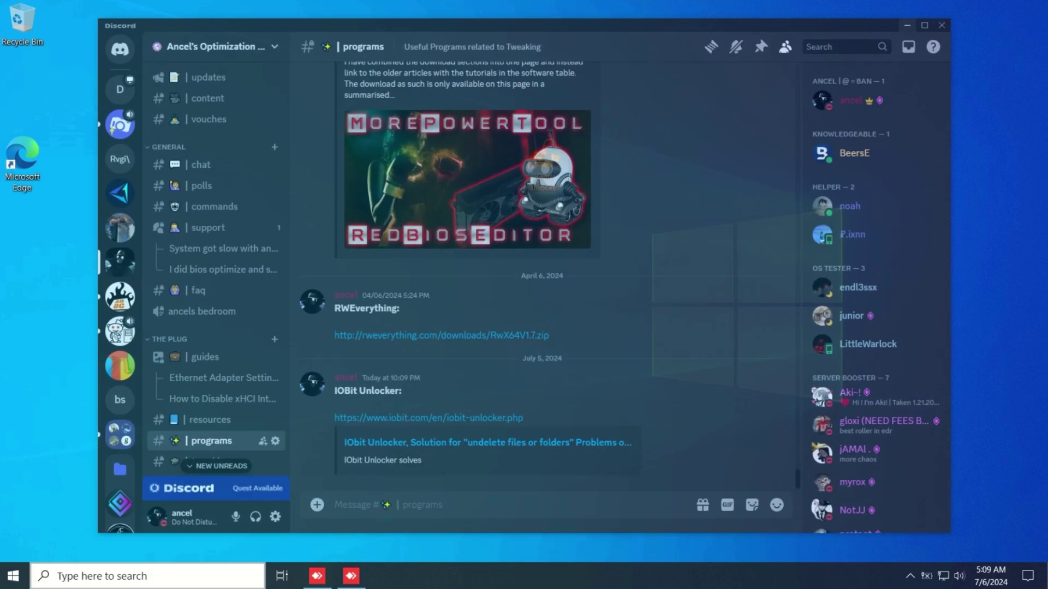
{"action": "scroll", "coordinate": [233, 310], "scroll_direction": "down", "scroll_amount": 2}
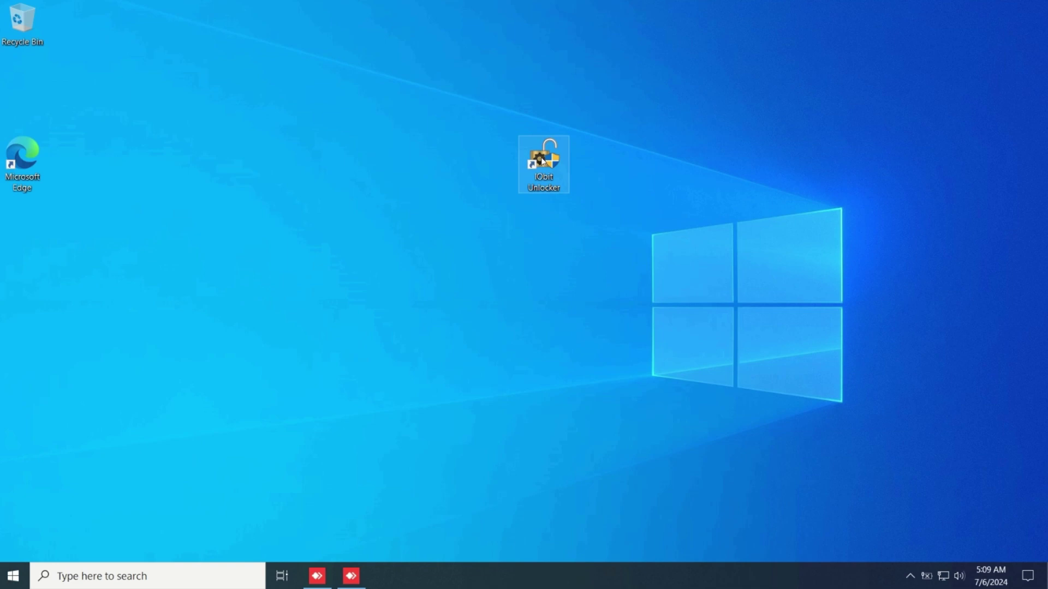
{"action": "double_click", "coordinate": [546, 155]}
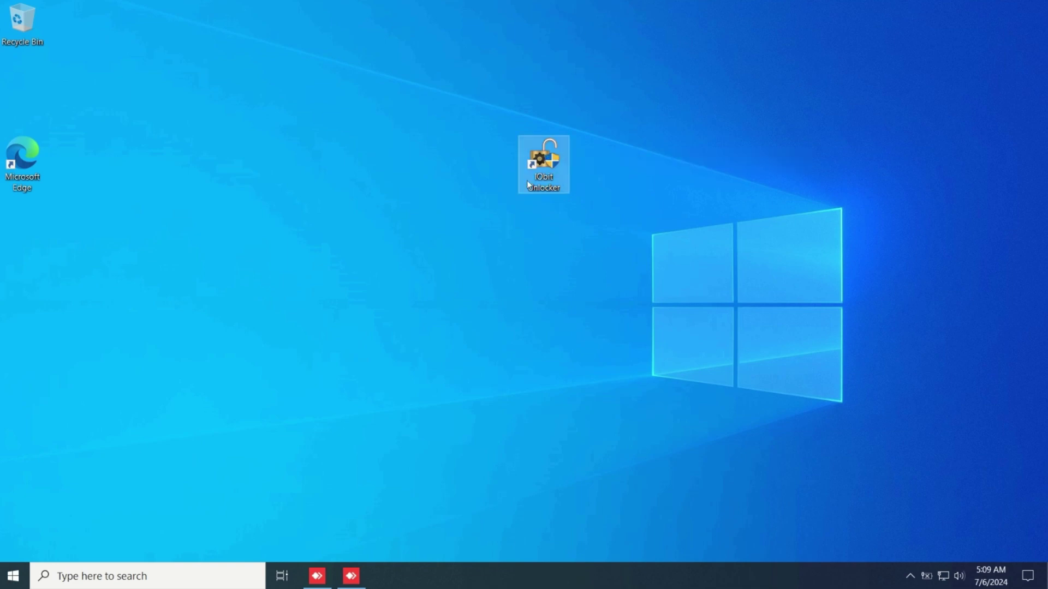
{"action": "right_click", "coordinate": [548, 157]}
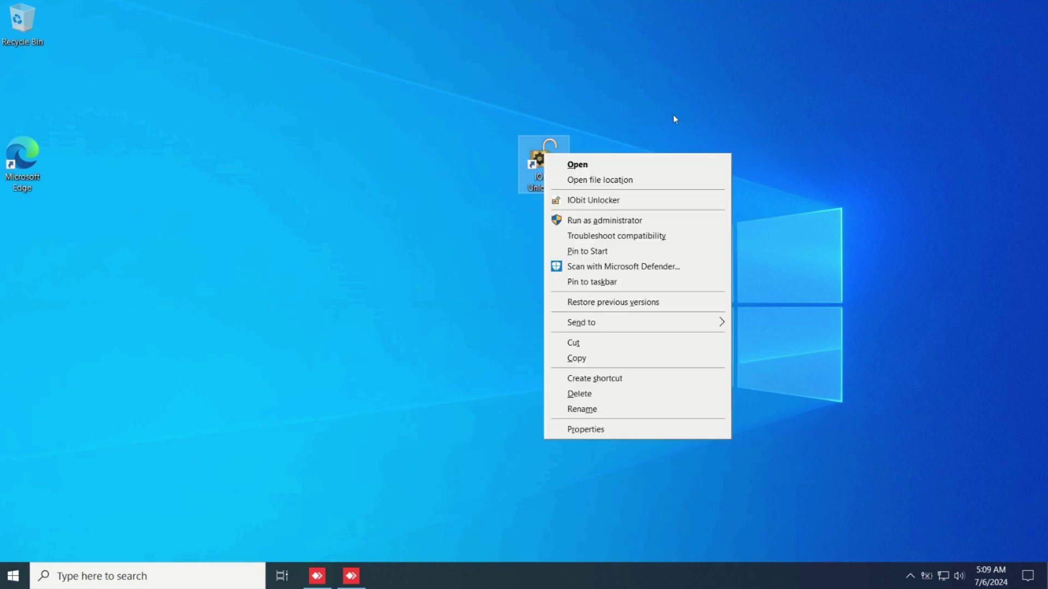
{"action": "left_click", "coordinate": [636, 223]}
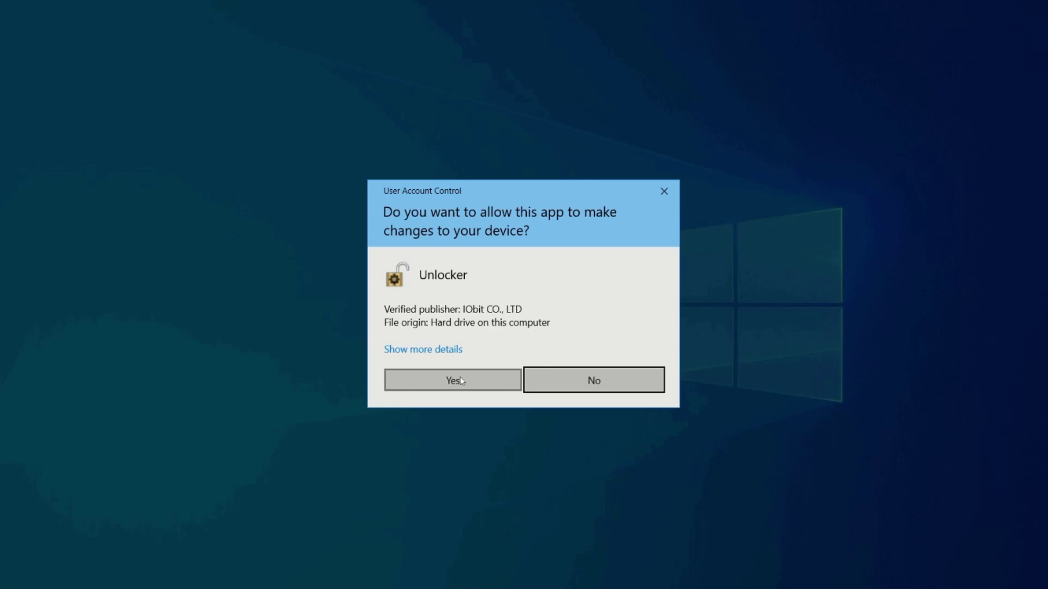
{"action": "left_click", "coordinate": [460, 379]}
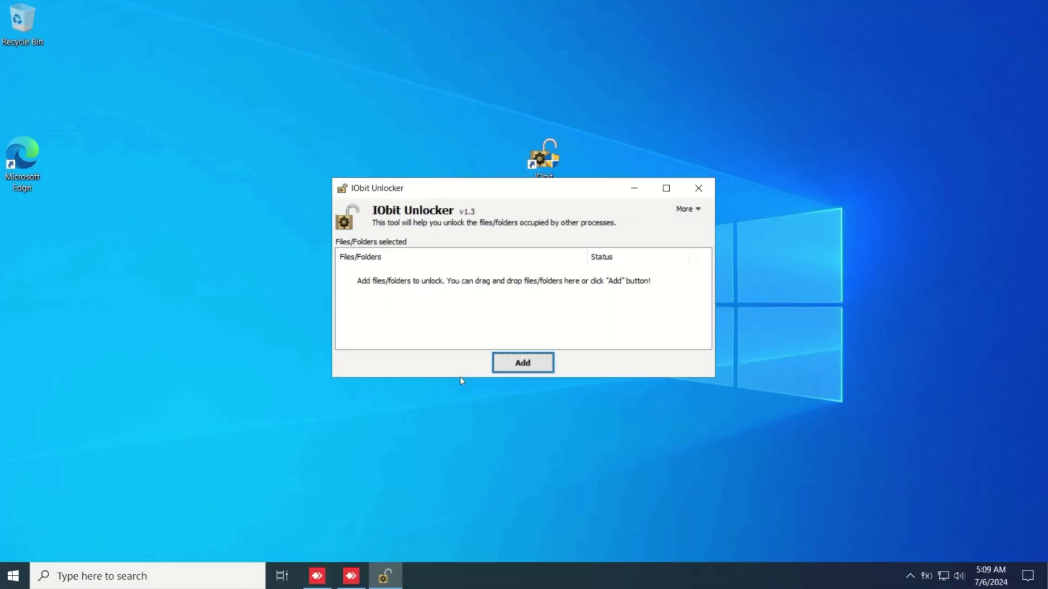
Add MsMpEng.exe from the Windows Defender folder in C:\Program Files, unlock and delete it, and exit IObit Unlocker
{"action": "left_click", "coordinate": [538, 366]}
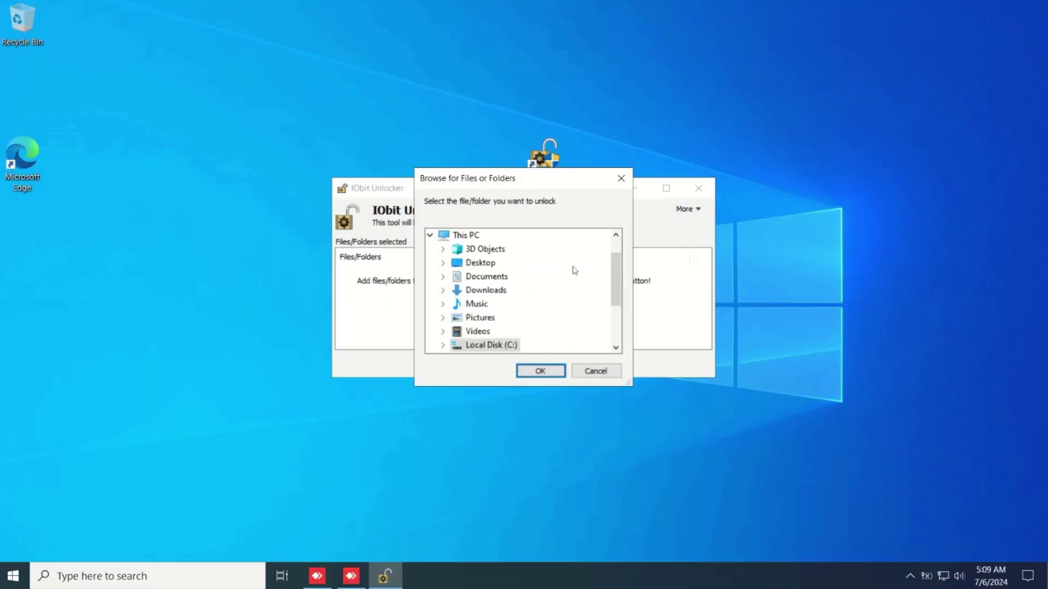
{"action": "scroll", "coordinate": [458, 304], "scroll_direction": "down", "scroll_amount": 1}
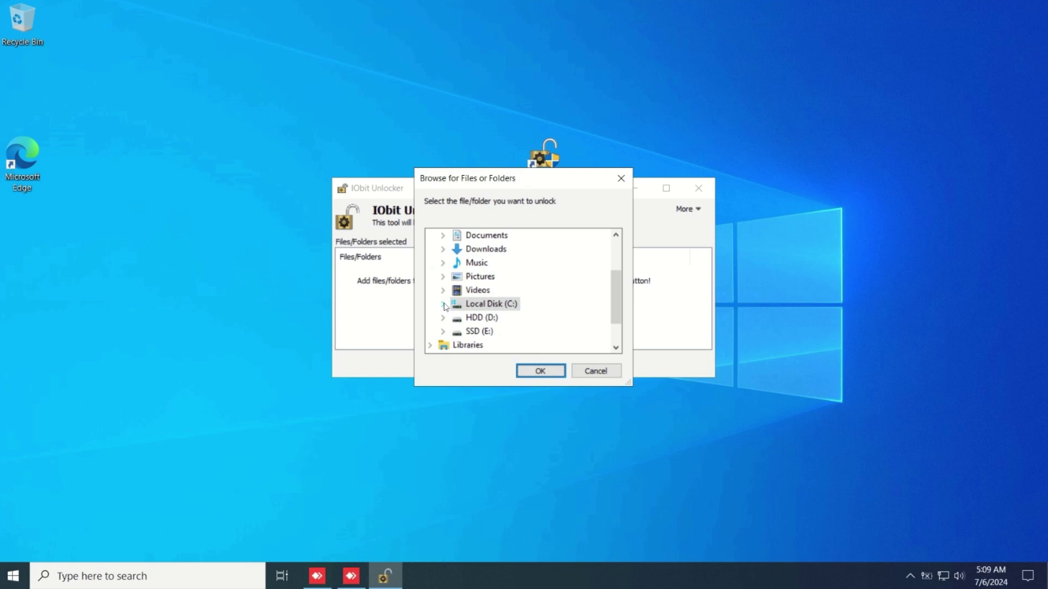
{"action": "left_click", "coordinate": [444, 305]}
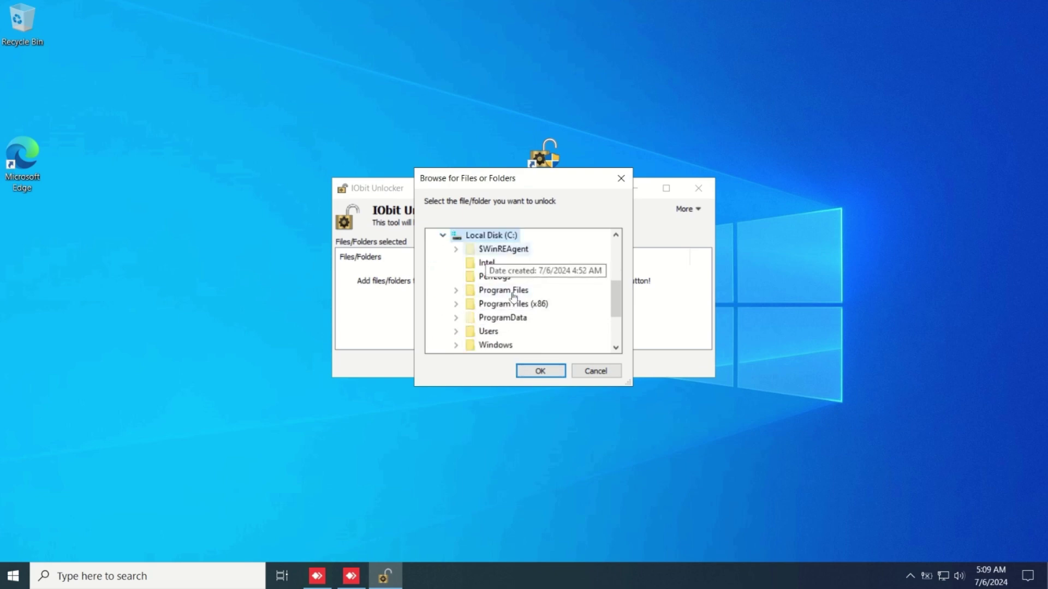
{"action": "double_click", "coordinate": [479, 292]}
{"action": "scroll", "coordinate": [519, 289], "scroll_direction": "down", "scroll_amount": 1}
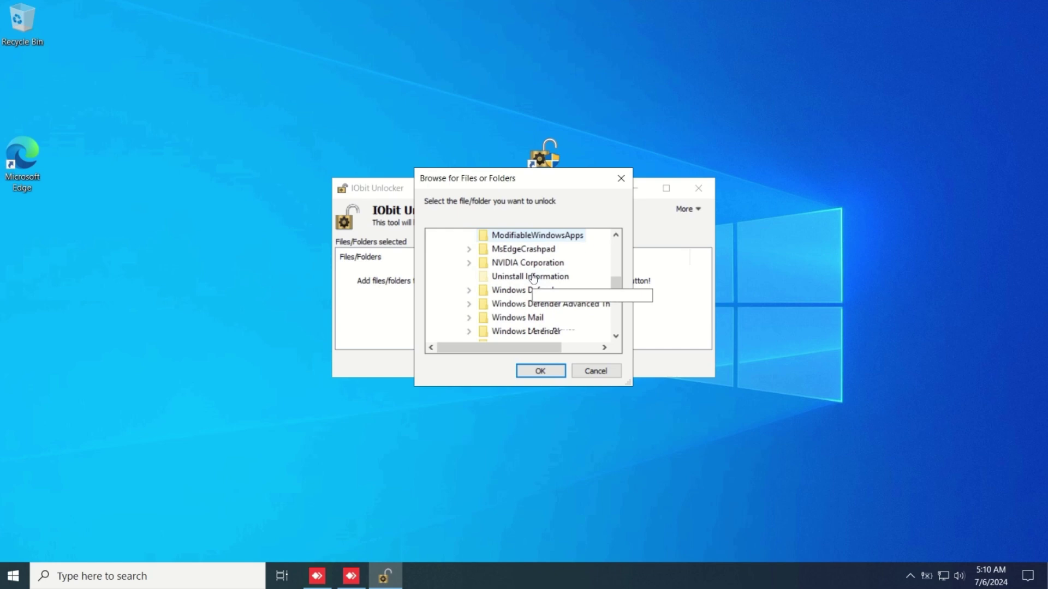
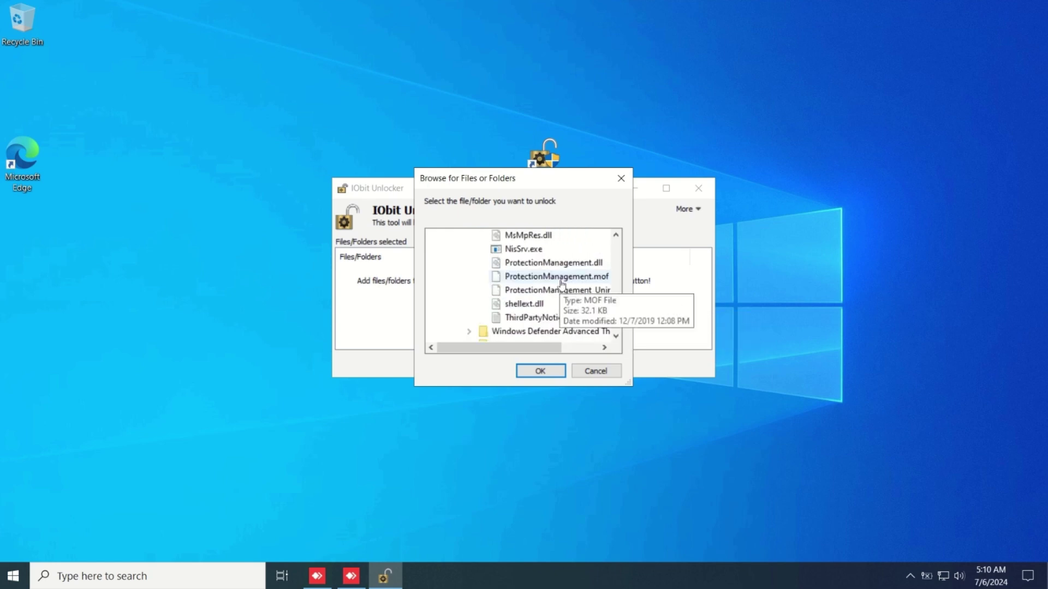
{"action": "scroll", "coordinate": [562, 282], "scroll_direction": "up", "scroll_amount": 1}
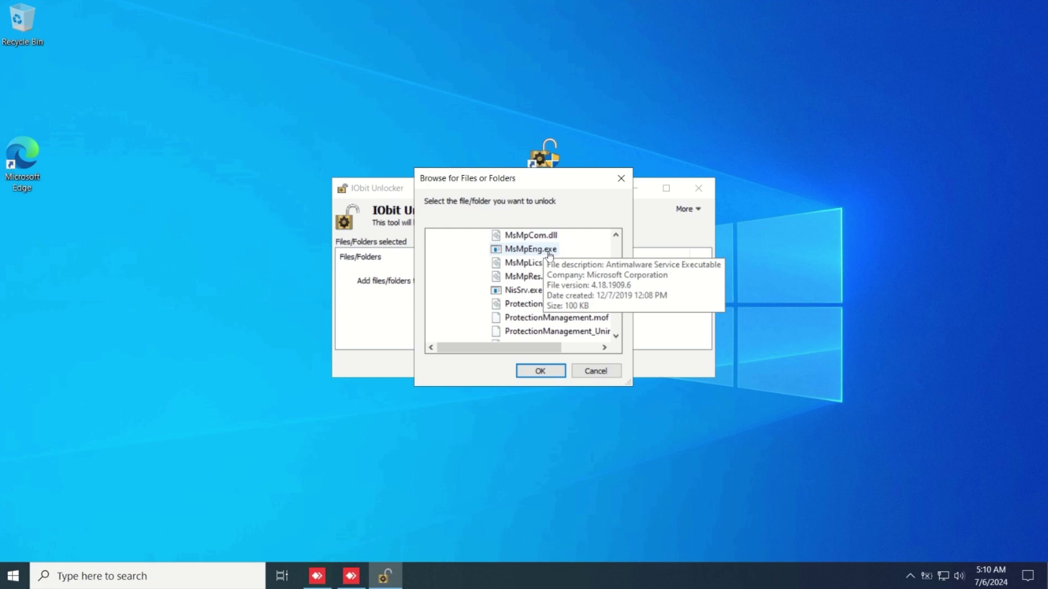
{"action": "left_click", "coordinate": [550, 253]}
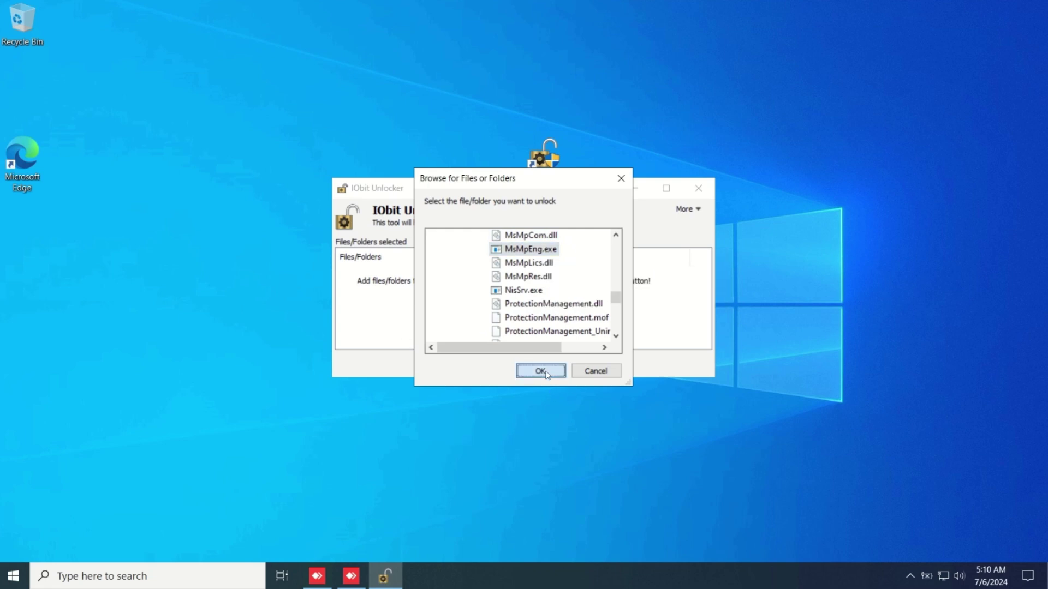
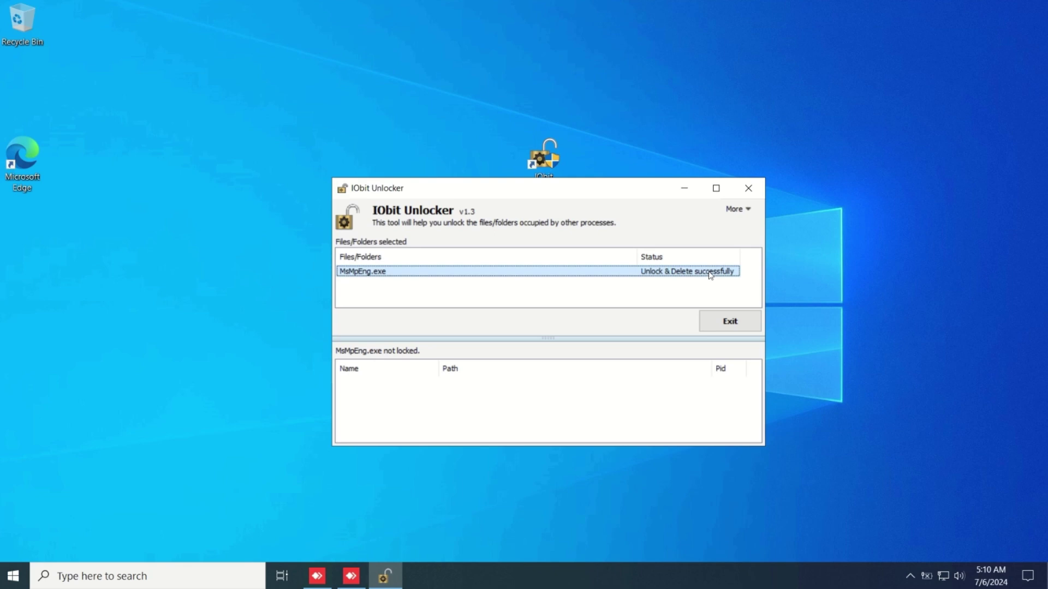
{"action": "left_click", "coordinate": [726, 326]}
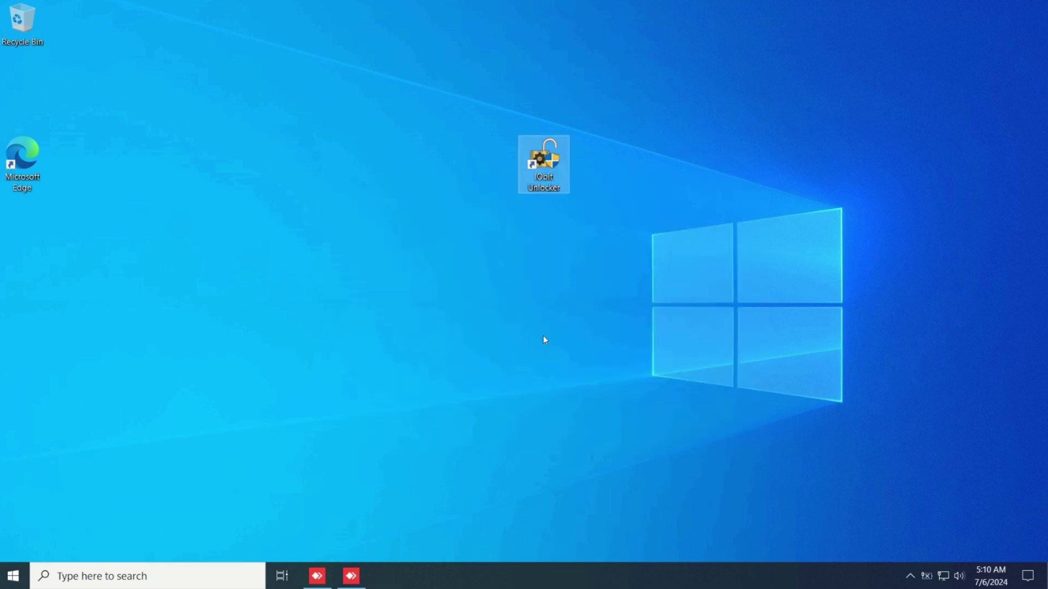
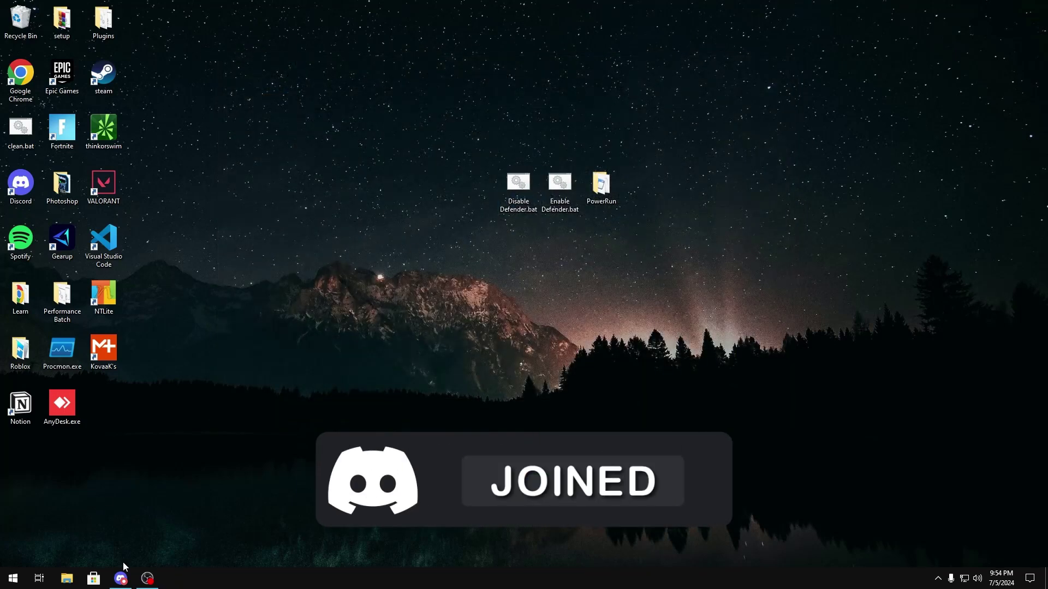
Switch to Discord to view the Defender batch files in the resources channel and the pinned PowerRun link in programs, and minimize it
{"action": "left_click", "coordinate": [121, 578]}
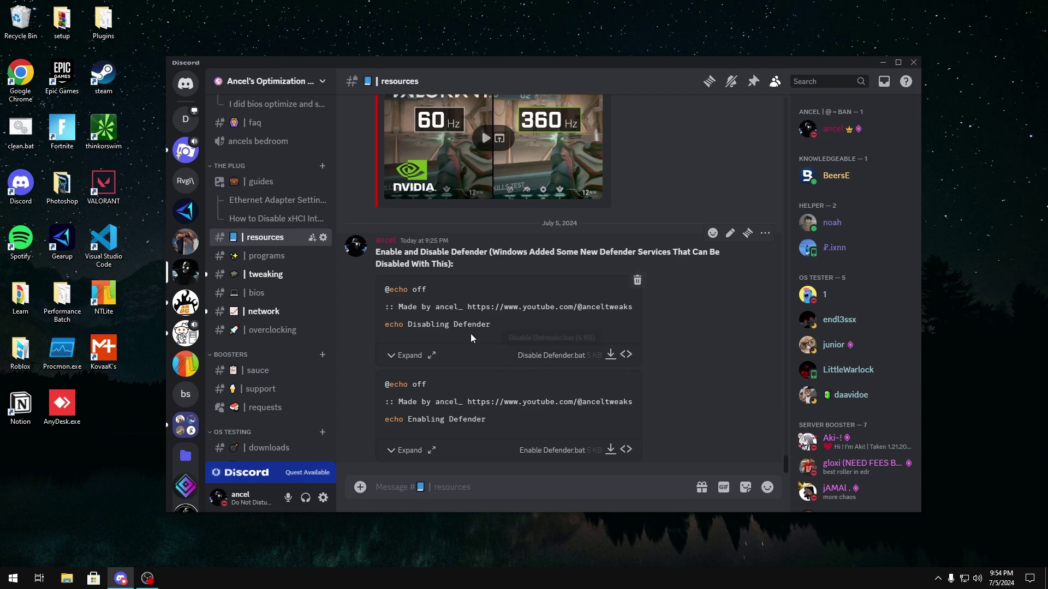
{"action": "left_click", "coordinate": [280, 256]}
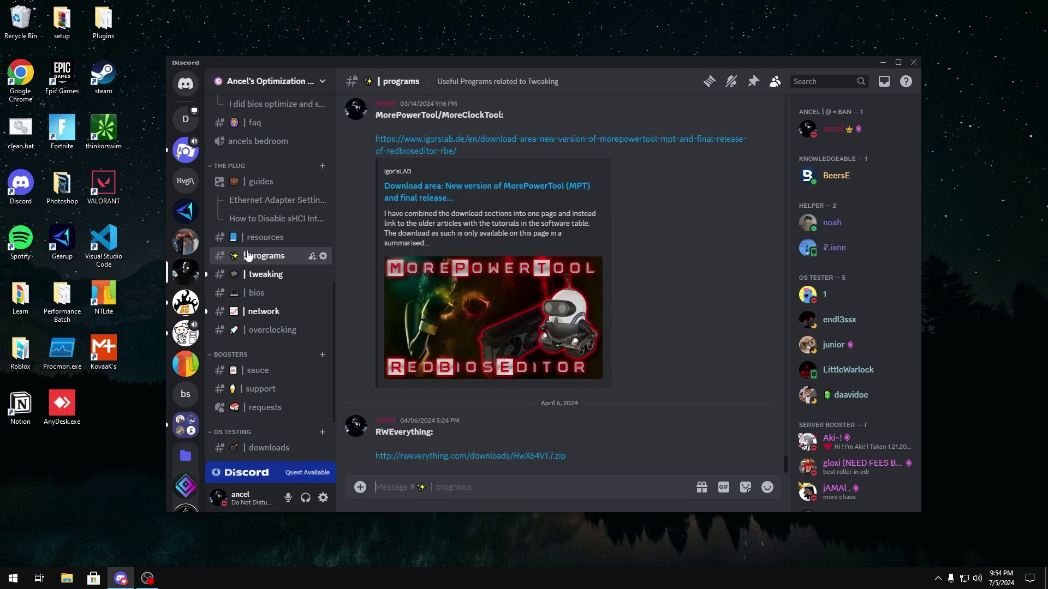
{"action": "left_click", "coordinate": [753, 81]}
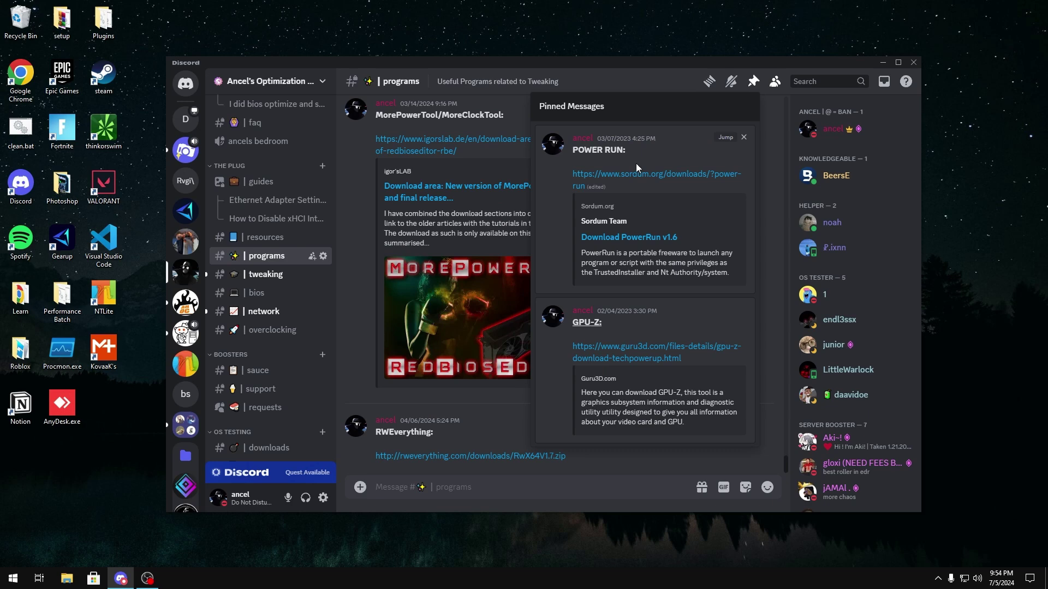
{"action": "left_click", "coordinate": [367, 163]}
{"action": "left_click", "coordinate": [882, 63]}
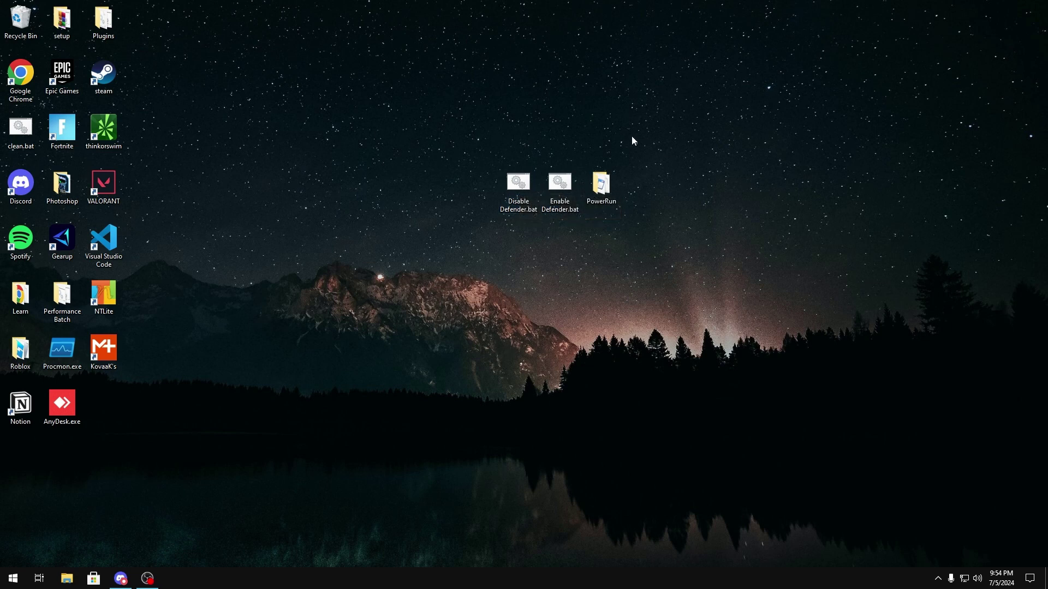
{"action": "left_click_drag", "start_coordinate": [467, 139], "coordinate": [670, 251]}
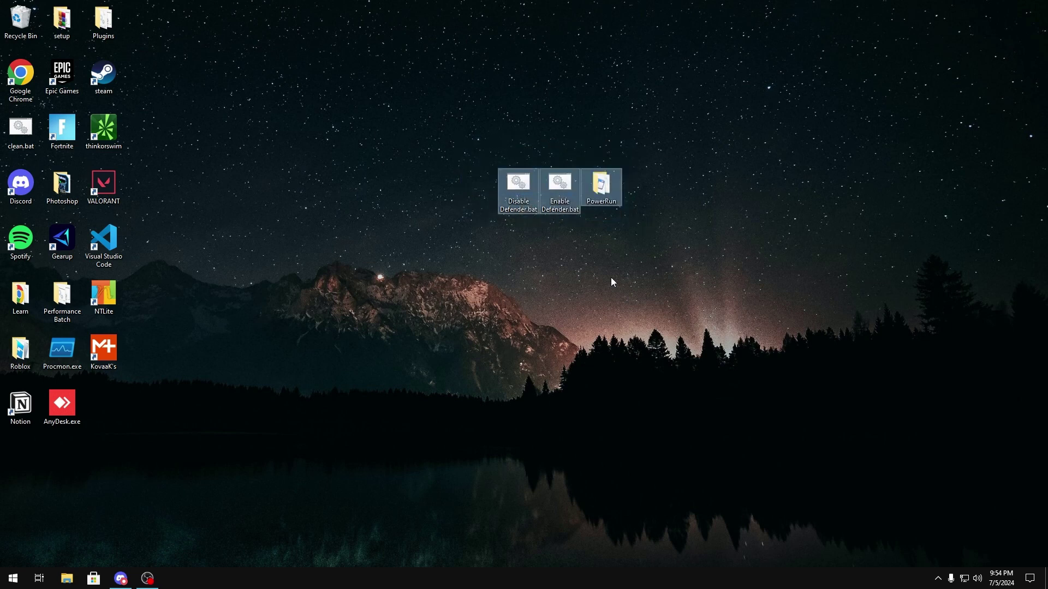
{"action": "left_click", "coordinate": [611, 277]}
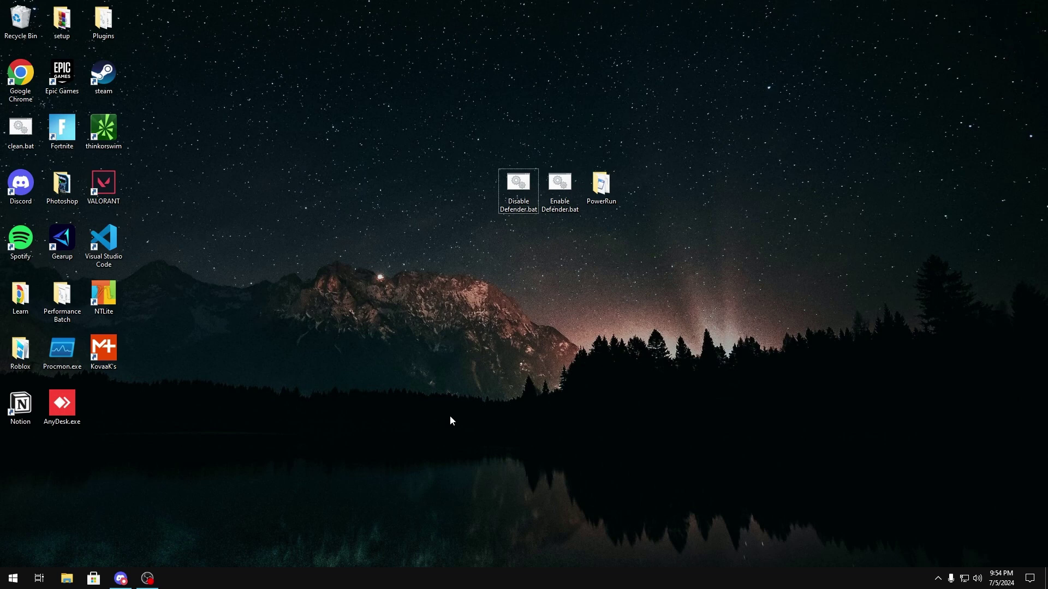
Open System Configuration and bring up its boot settings
{"action": "key", "text": "super+r"}
{"action": "type", "text": "ms"}
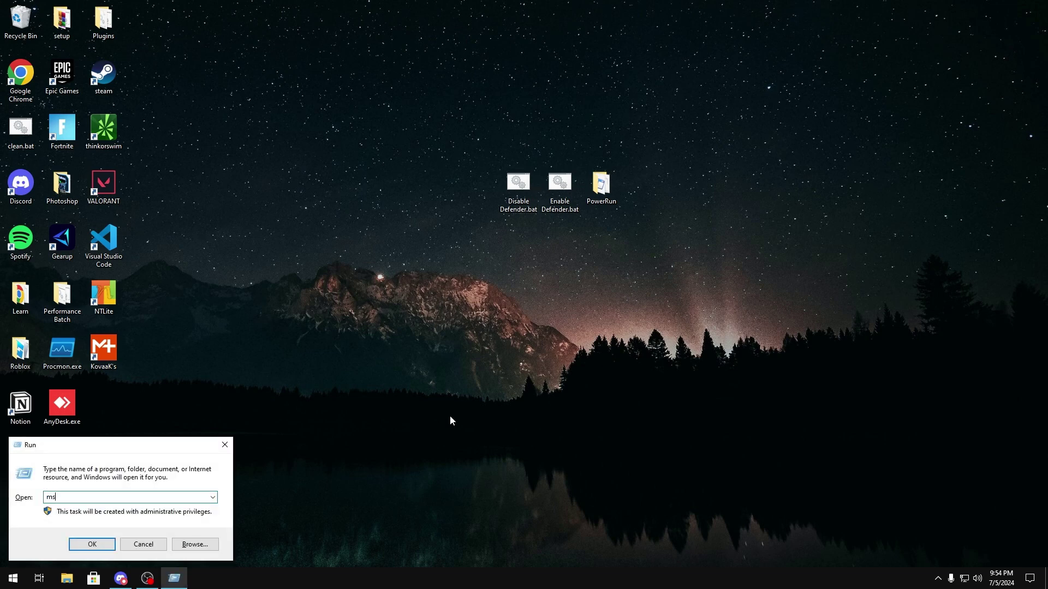
{"action": "key", "text": "Return"}
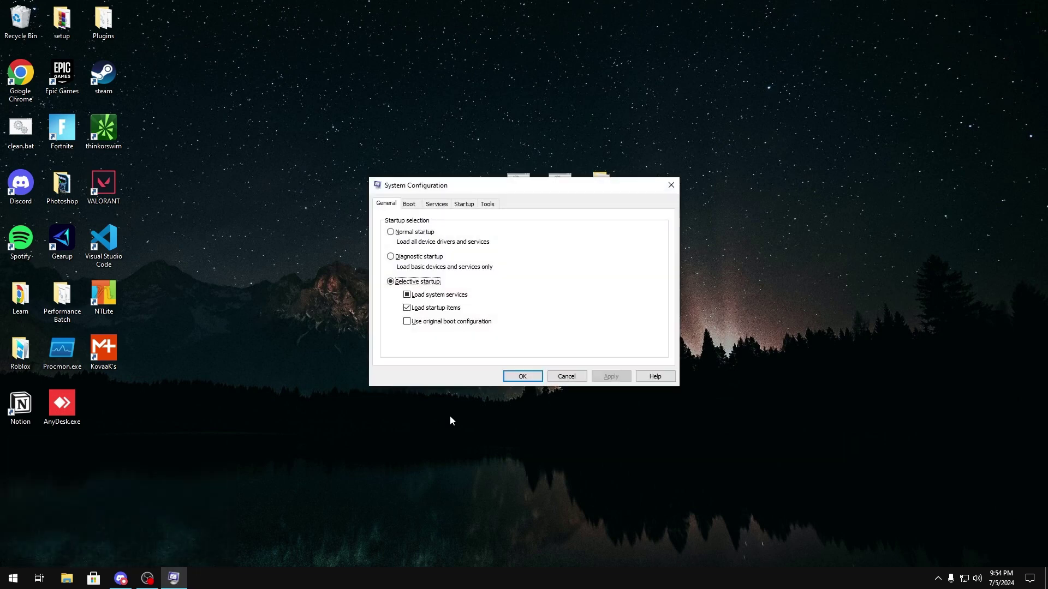
{"action": "left_click", "coordinate": [411, 205]}
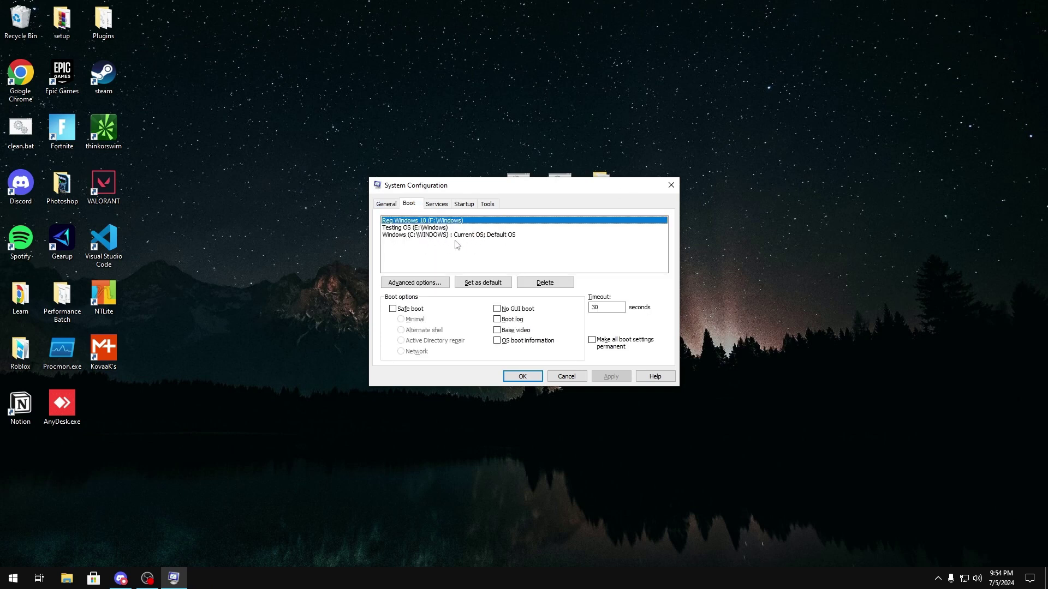
Enable minimal Safe boot for the Windows (C:\WINDOWS) entry, apply the change and exit without restarting
{"action": "left_click", "coordinate": [431, 235]}
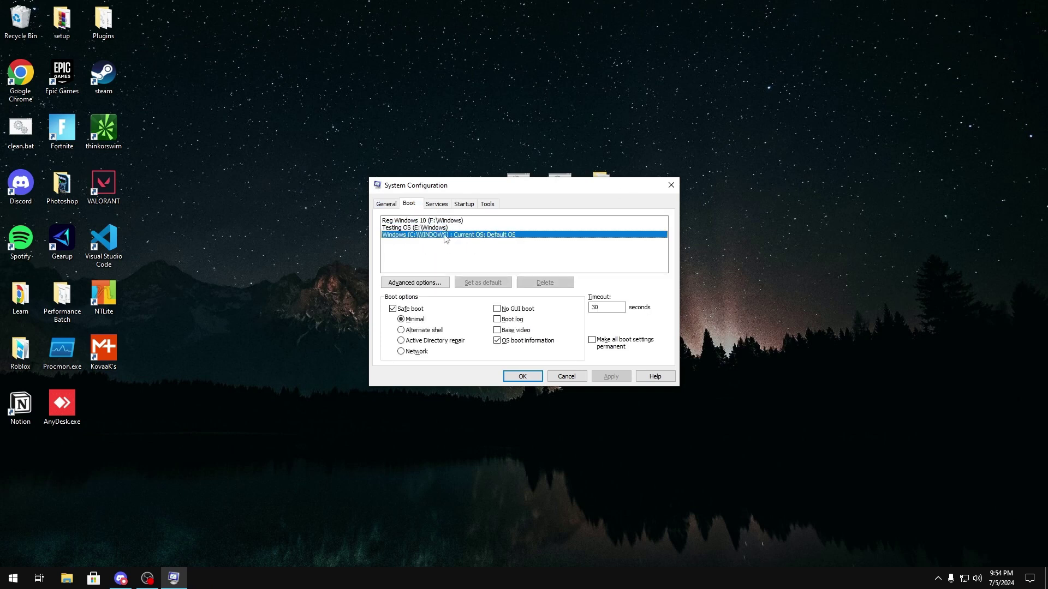
{"action": "left_click", "coordinate": [407, 309]}
{"action": "left_click", "coordinate": [399, 310]}
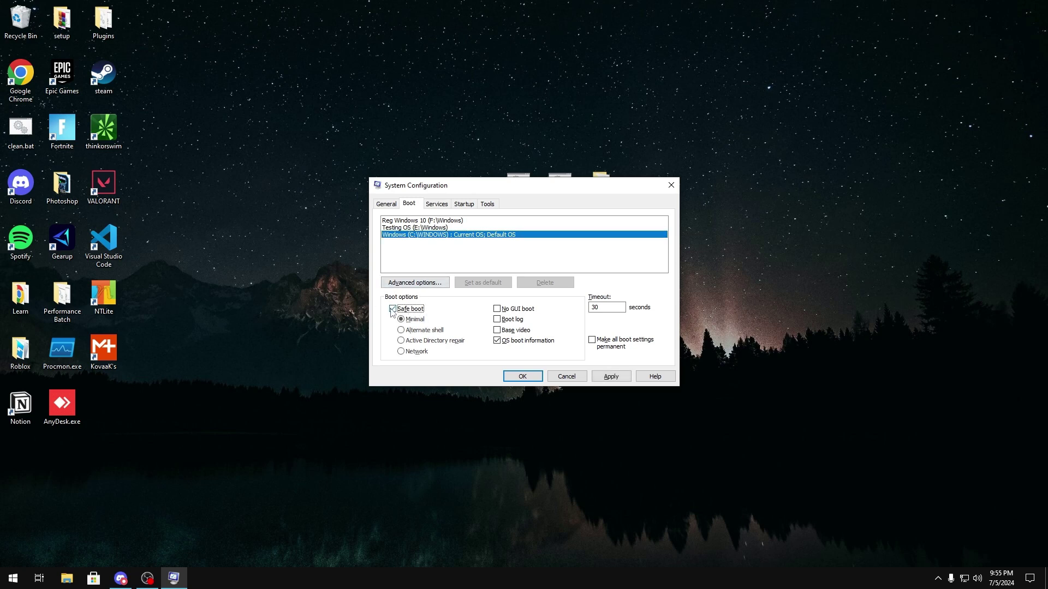
{"action": "left_click", "coordinate": [411, 320]}
{"action": "left_click", "coordinate": [607, 377]}
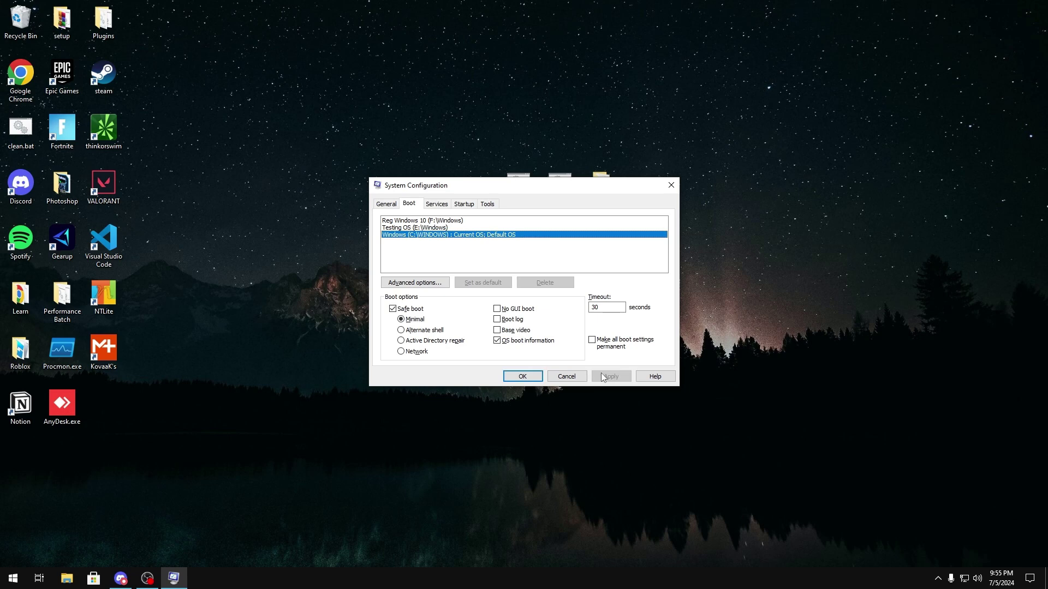
{"action": "left_click", "coordinate": [535, 378]}
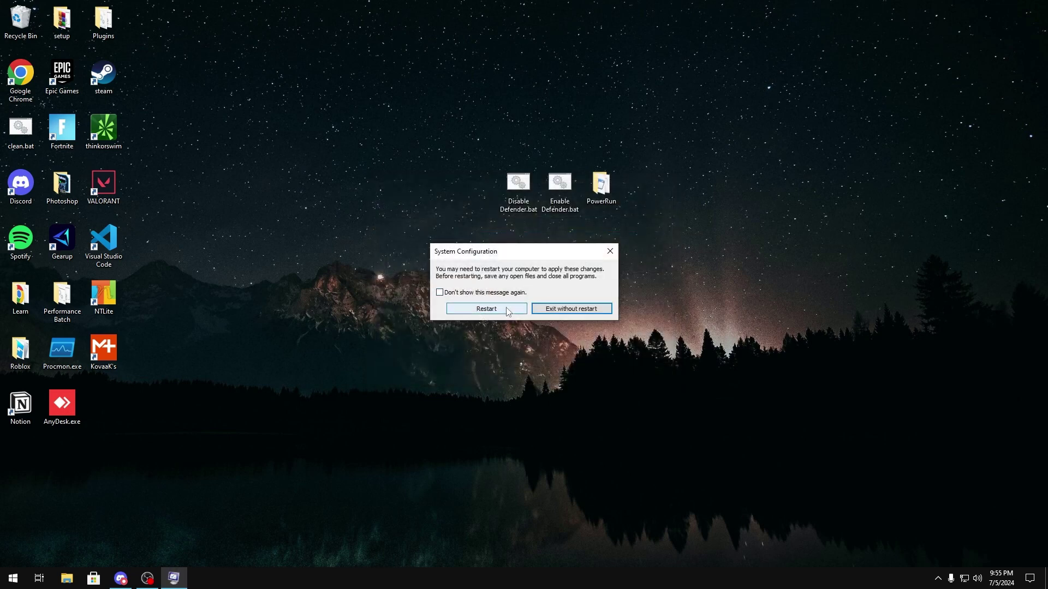
{"action": "left_click", "coordinate": [598, 309]}
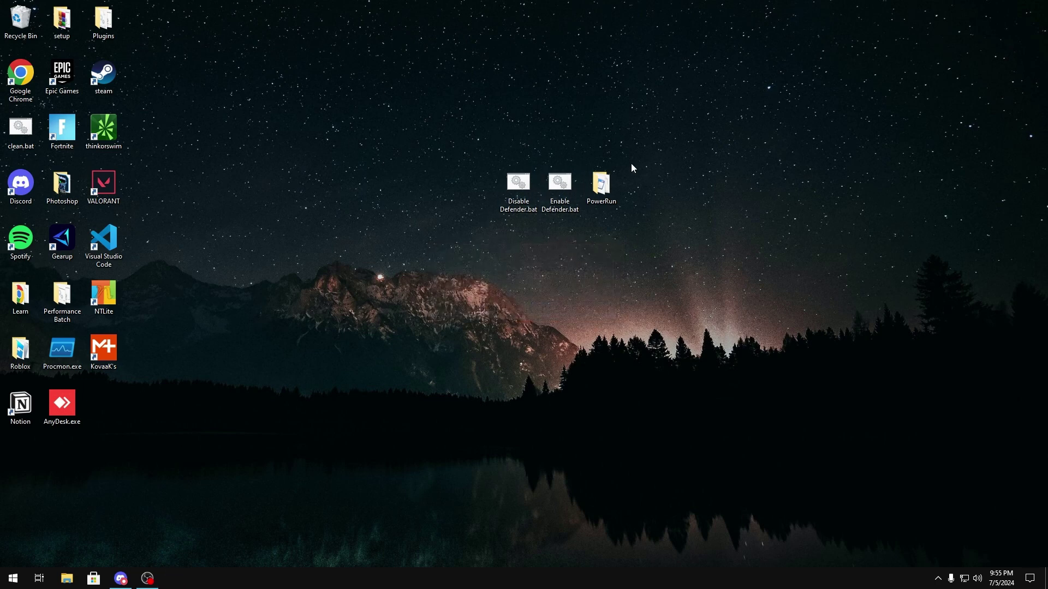
Open the PowerRun folder, move its window clear of the Disable Defender.bat file on the desktop, and select that file
{"action": "double_click", "coordinate": [601, 187]}
{"action": "left_click_drag", "start_coordinate": [401, 96], "coordinate": [774, 107]}
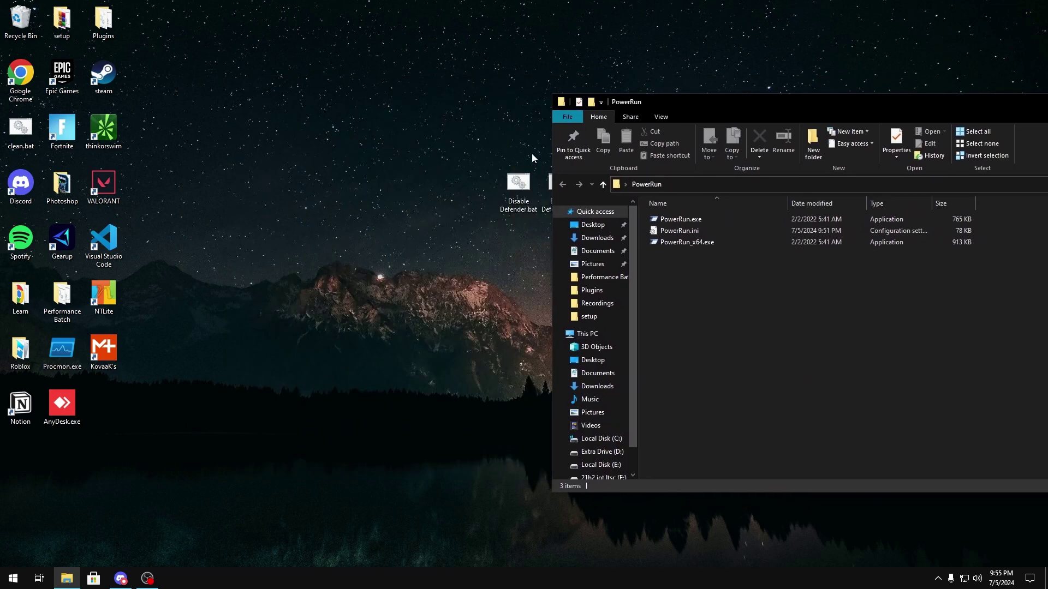
{"action": "left_click", "coordinate": [519, 179]}
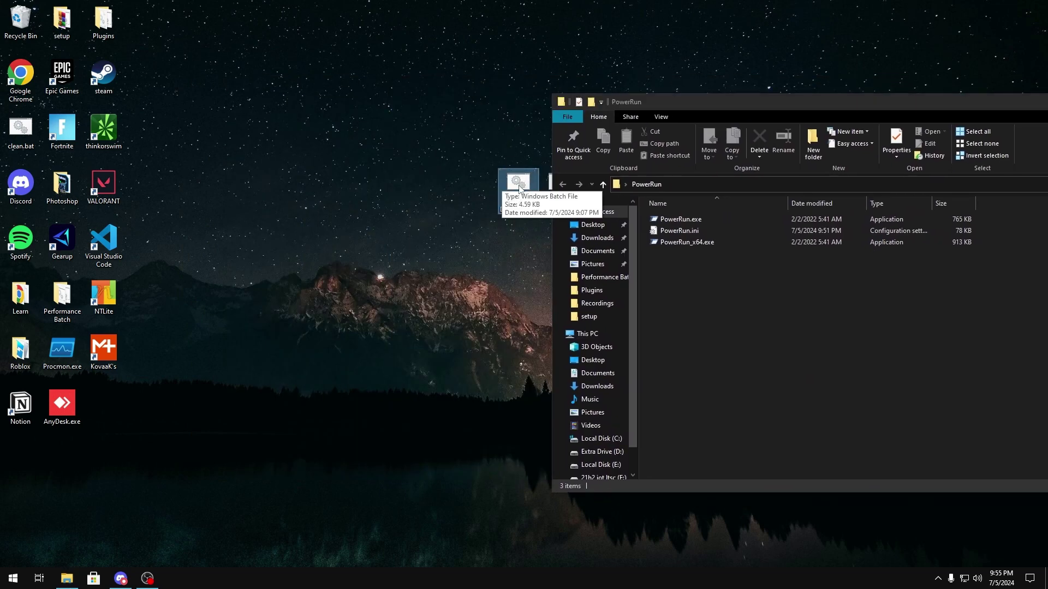
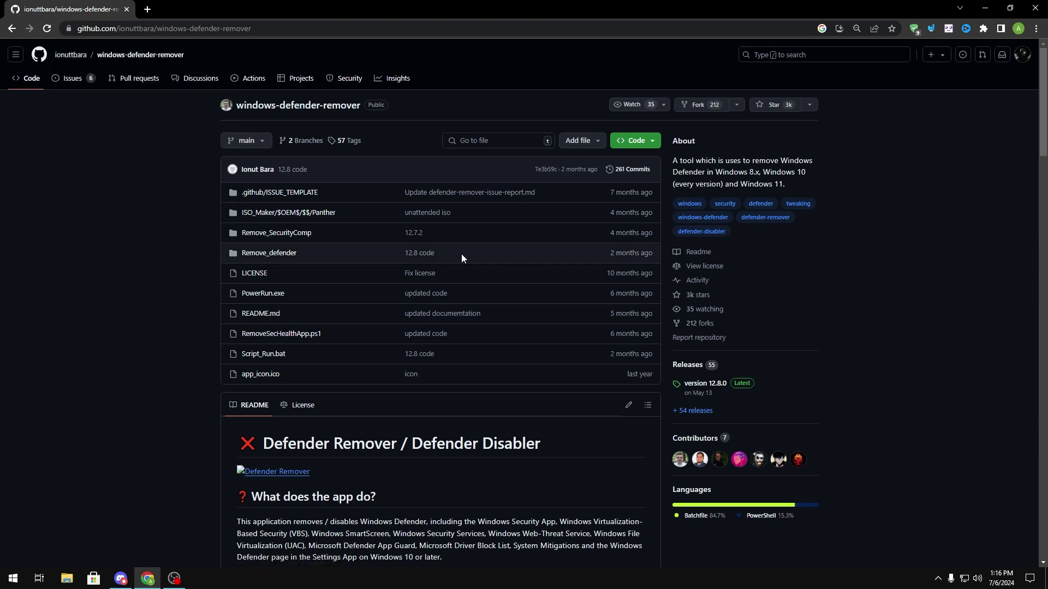
Examine the windows-defender-remover repository page on GitHub, including its releases and description
{"action": "scroll", "coordinate": [460, 253], "scroll_direction": "down", "scroll_amount": 3}
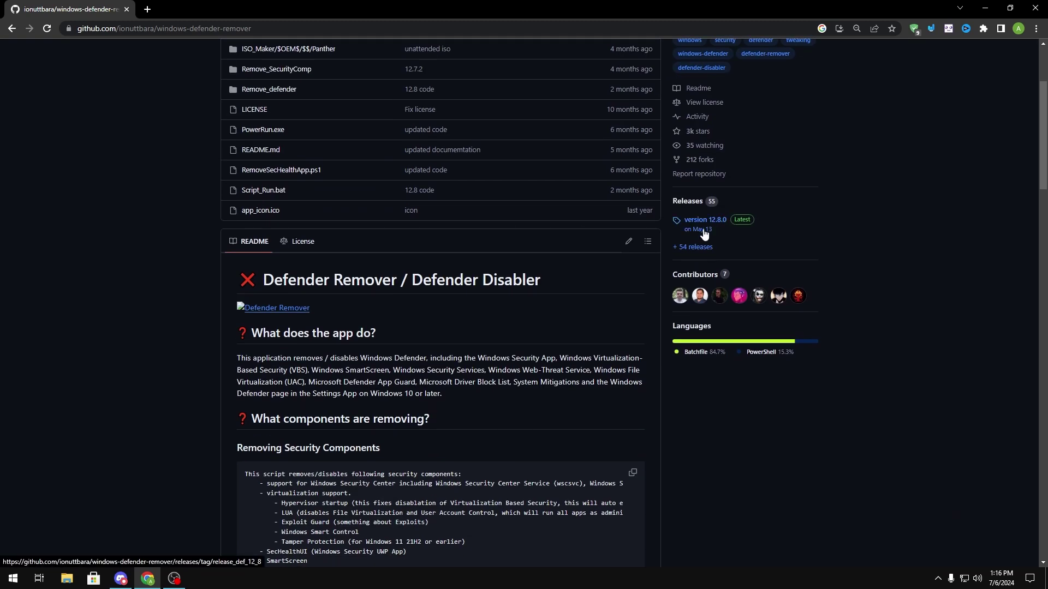
{"action": "scroll", "coordinate": [500, 201], "scroll_direction": "down", "scroll_amount": 1}
{"action": "scroll", "coordinate": [719, 229], "scroll_direction": "up", "scroll_amount": 2}
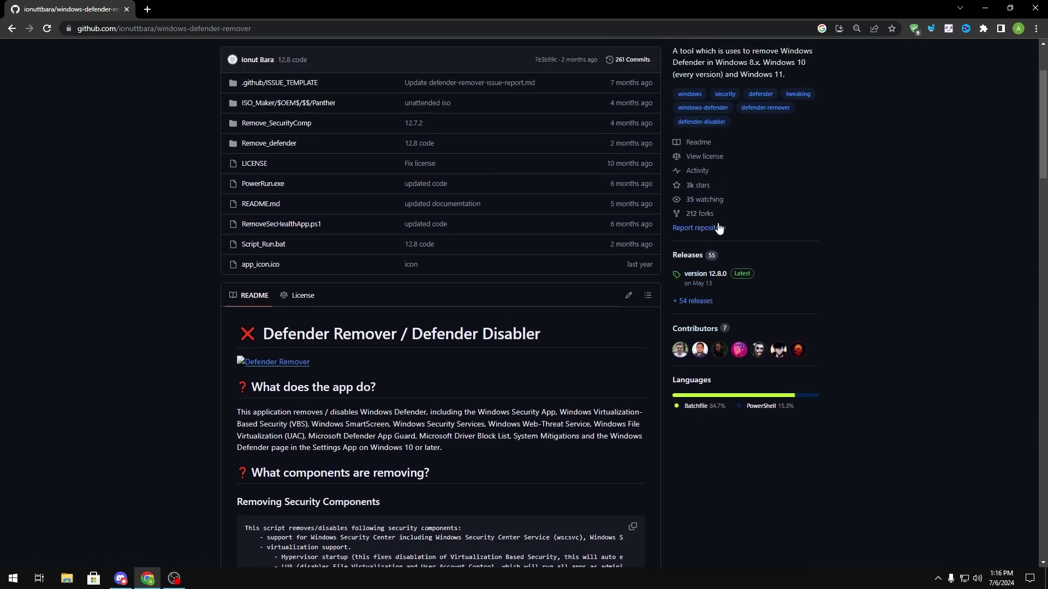
Skim the repository's files and README opening, check its link in the Discord programs channel, and return to the GitHub page
{"action": "scroll", "coordinate": [709, 219], "scroll_direction": "down", "scroll_amount": 2}
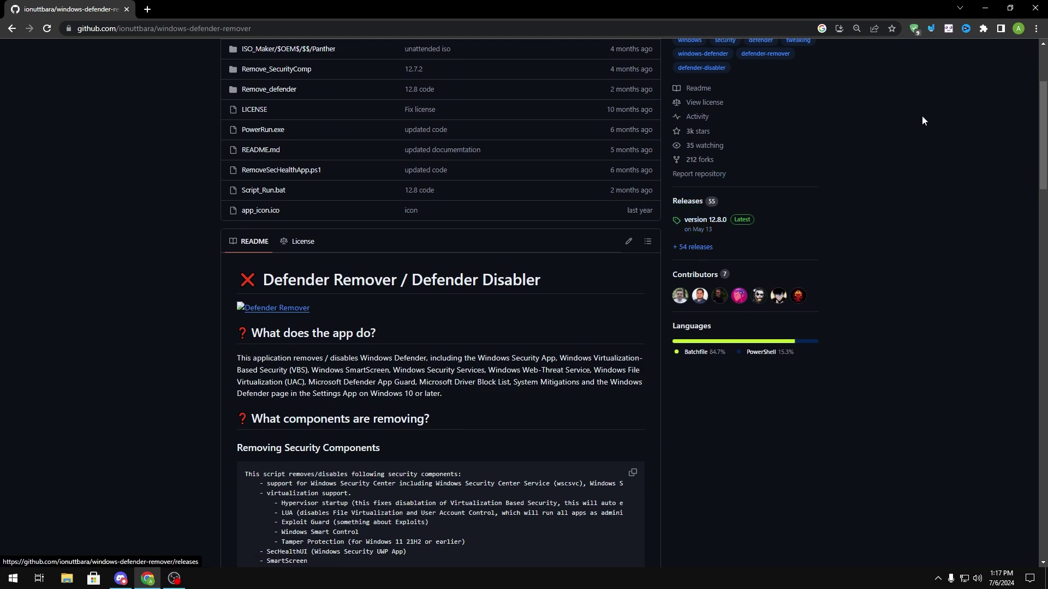
{"action": "scroll", "coordinate": [453, 227], "scroll_direction": "down", "scroll_amount": 5}
{"action": "scroll", "coordinate": [382, 284], "scroll_direction": "up", "scroll_amount": 8}
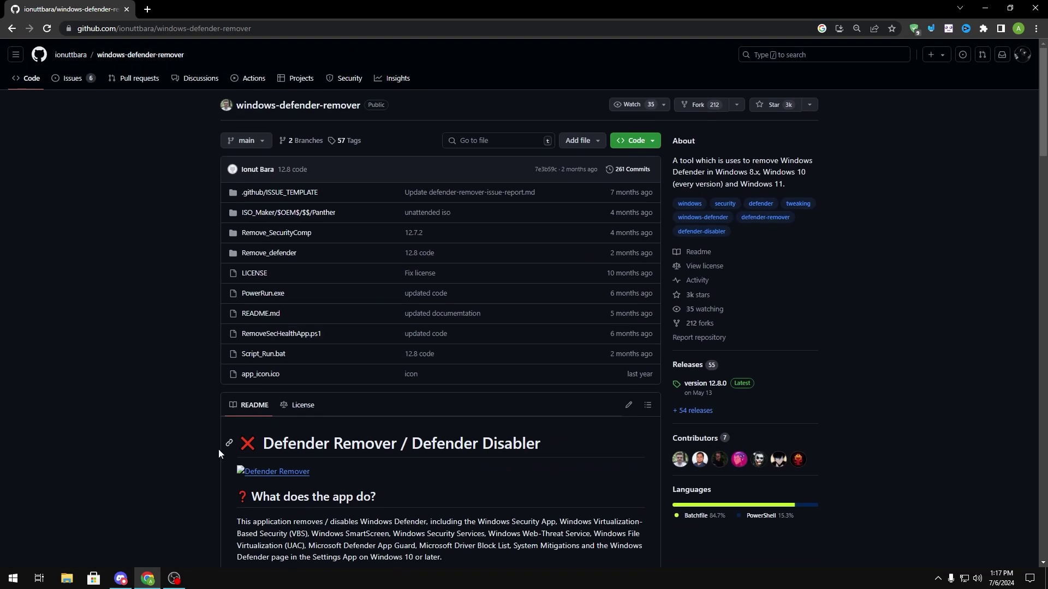
{"action": "left_click", "coordinate": [124, 577]}
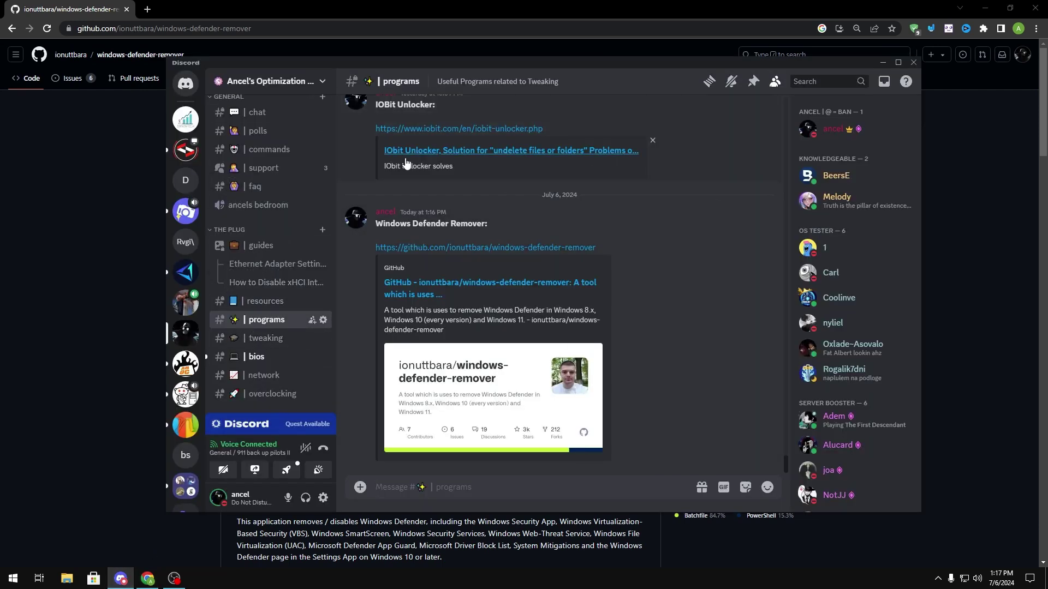
{"action": "left_click", "coordinate": [987, 182]}
Open the repository's latest release, version 12.8.0, to view its downloadable assets
{"action": "scroll", "coordinate": [656, 272], "scroll_direction": "down", "scroll_amount": 1}
{"action": "scroll", "coordinate": [671, 261], "scroll_direction": "down", "scroll_amount": 3}
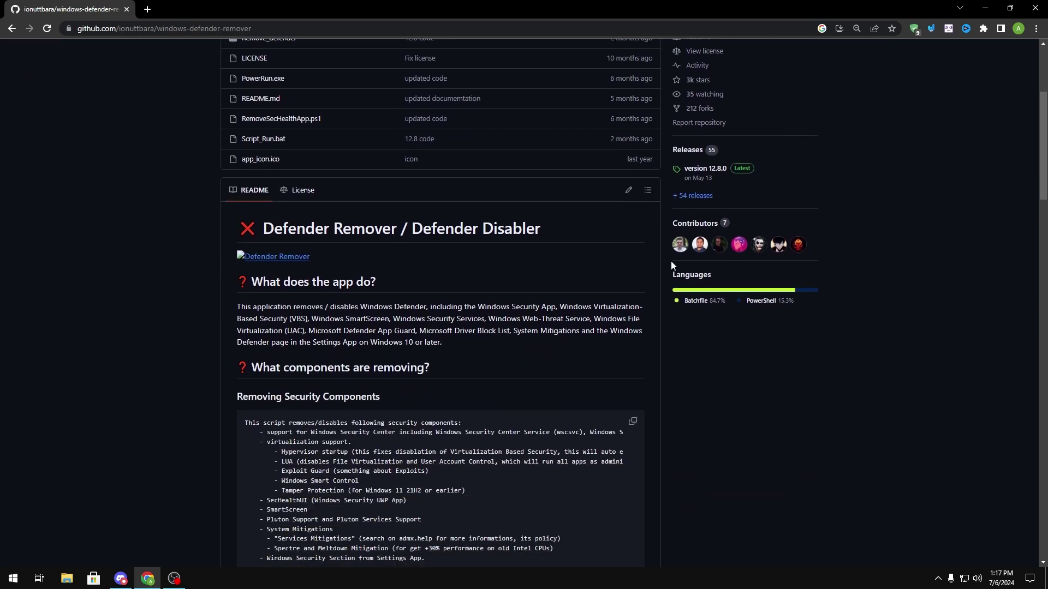
{"action": "scroll", "coordinate": [784, 339], "scroll_direction": "up", "scroll_amount": 3}
{"action": "left_click", "coordinate": [694, 332]}
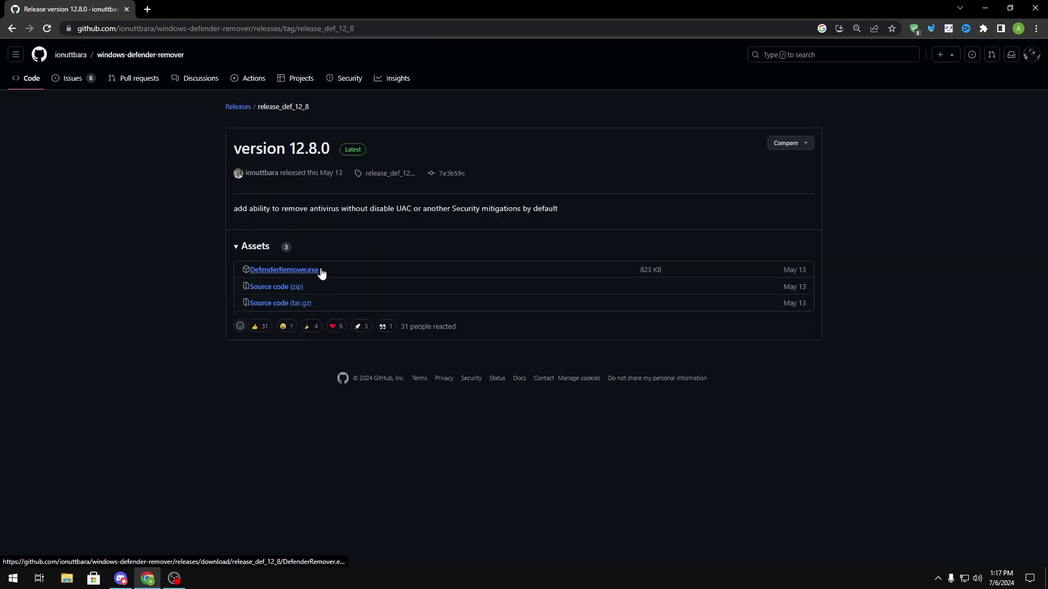
Return to the repository page and examine the README's instructions, script automation, ISO creation, FAQ and removed-components sections
{"action": "left_click", "coordinate": [12, 28]}
{"action": "scroll", "coordinate": [601, 256], "scroll_direction": "down", "scroll_amount": 10}
{"action": "scroll", "coordinate": [541, 262], "scroll_direction": "down", "scroll_amount": 8}
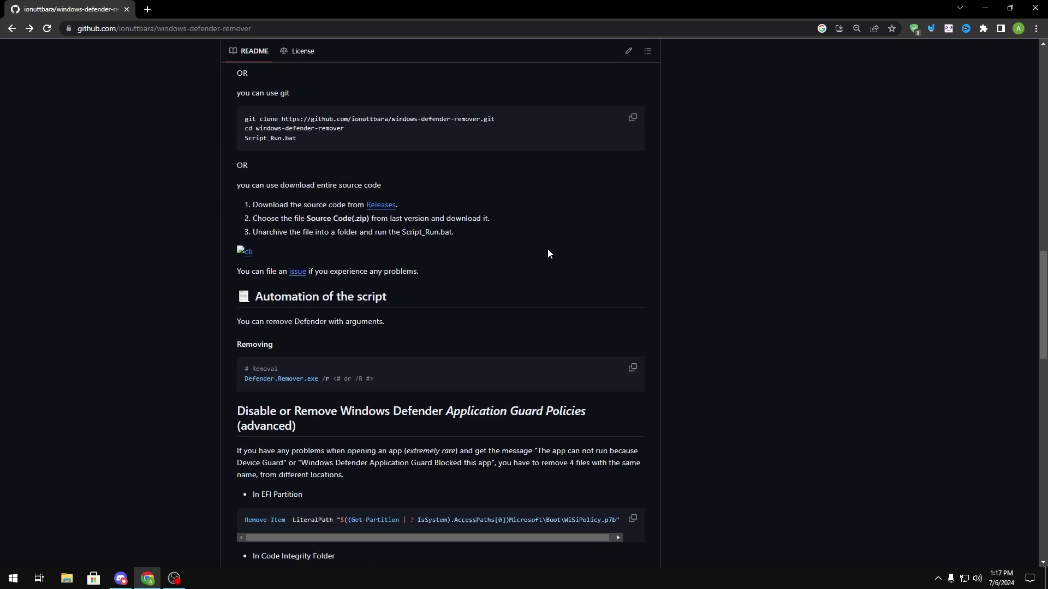
{"action": "scroll", "coordinate": [496, 228], "scroll_direction": "down", "scroll_amount": 4}
{"action": "scroll", "coordinate": [809, 308], "scroll_direction": "down", "scroll_amount": 10}
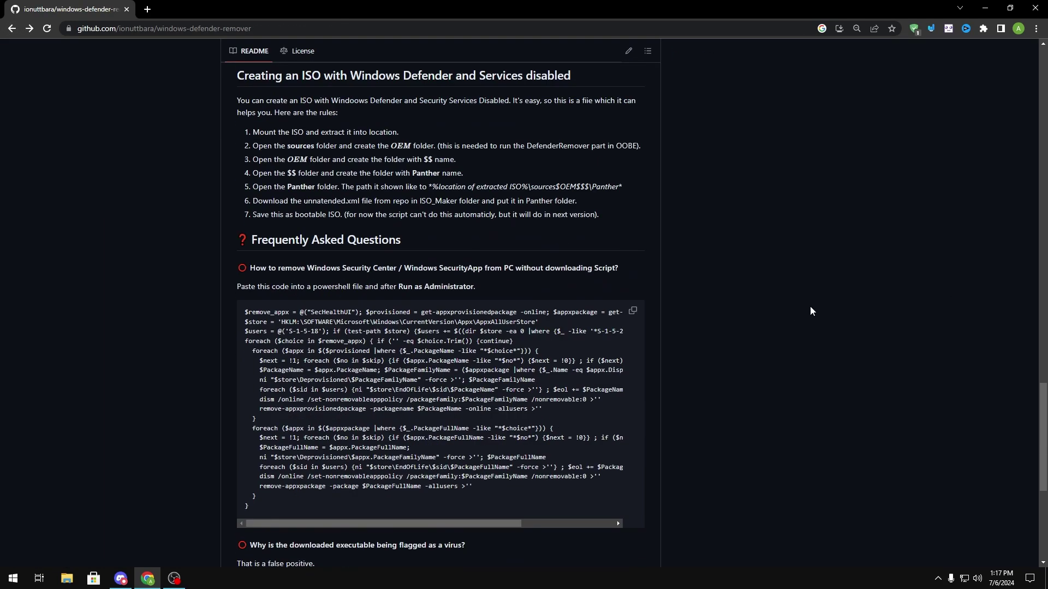
{"action": "scroll", "coordinate": [633, 279], "scroll_direction": "up", "scroll_amount": 5}
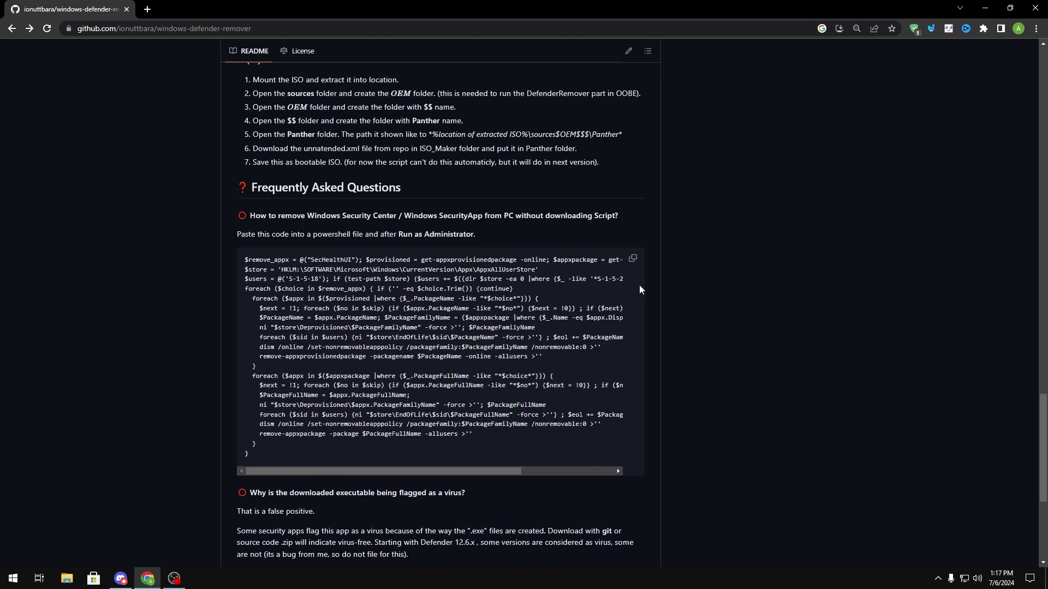
{"action": "scroll", "coordinate": [630, 283], "scroll_direction": "up", "scroll_amount": 10}
{"action": "scroll", "coordinate": [639, 287], "scroll_direction": "up", "scroll_amount": 5}
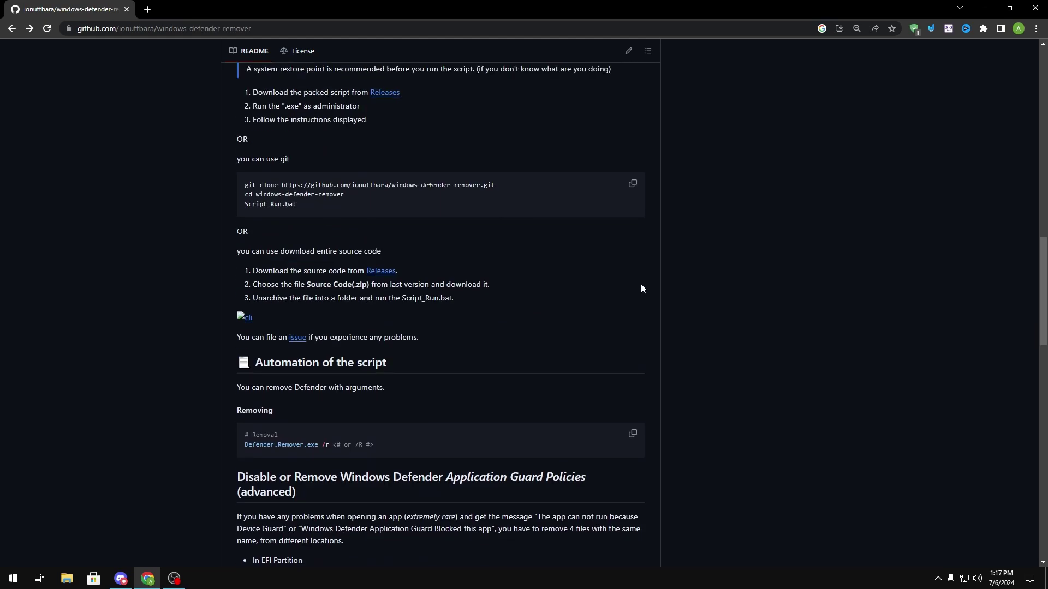
{"action": "scroll", "coordinate": [639, 285], "scroll_direction": "up", "scroll_amount": 15}
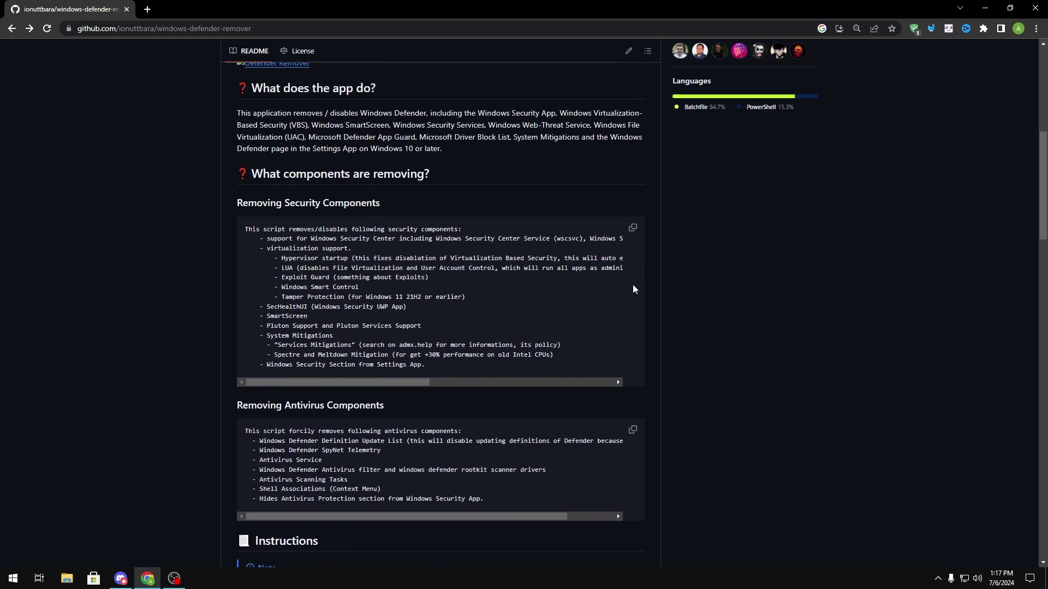